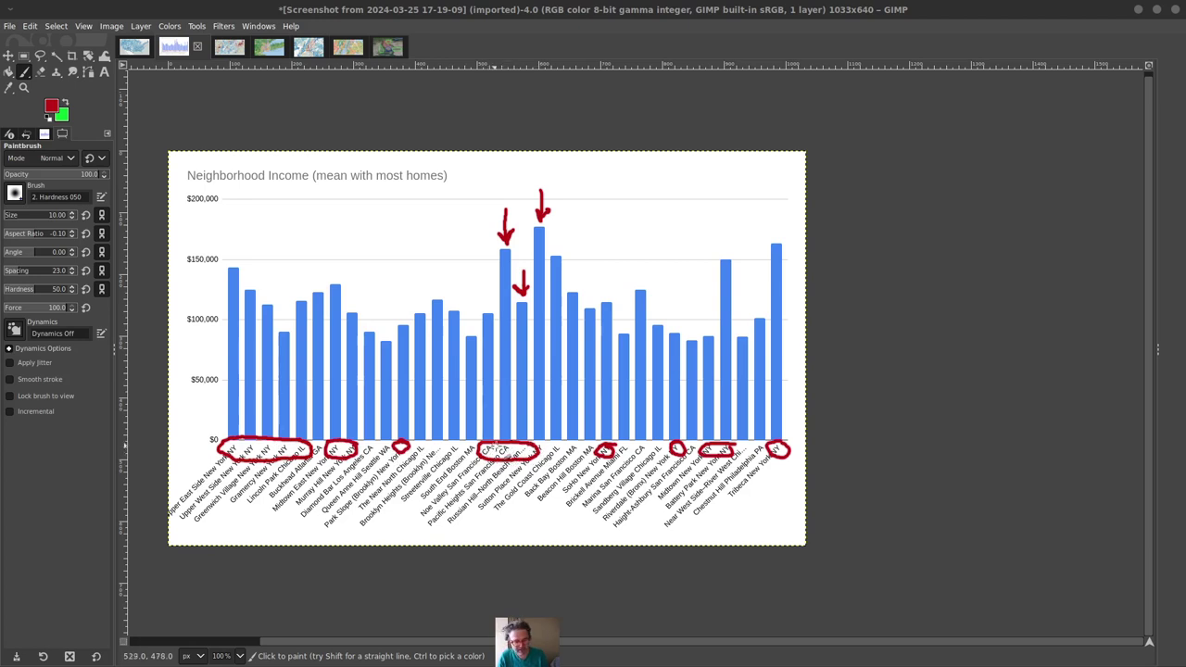
- Switch to the wealth_usa map with the red loop around the Northeast corridor
key("alt+1")
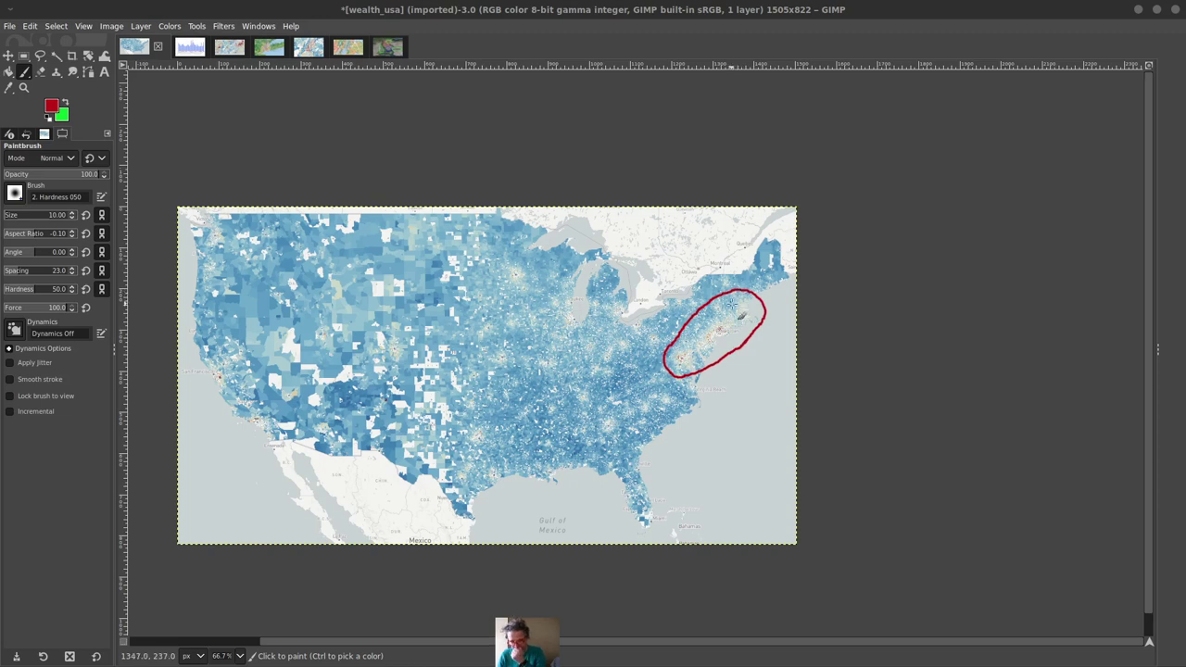
- Show the 17-21-05 NYC wealth map circled in blue, purple and green
key("alt+3")
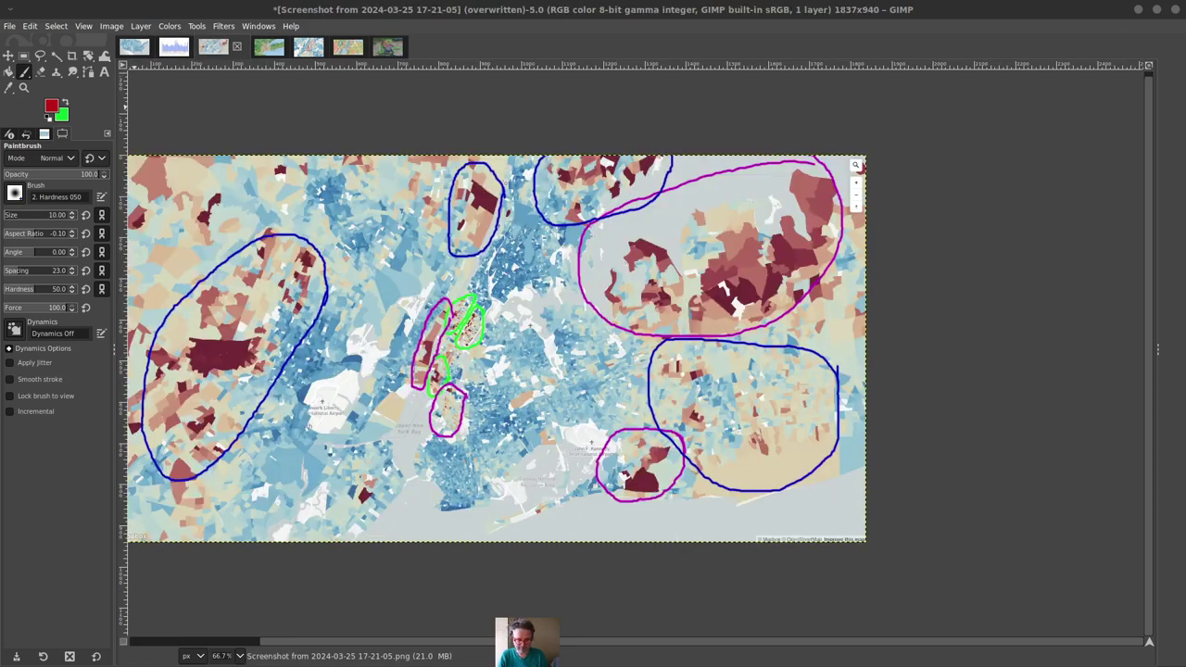
- Flip between the blue-and-red NYC map and the green Long Island map, then bring up Google Earth
left_click(264, 54)
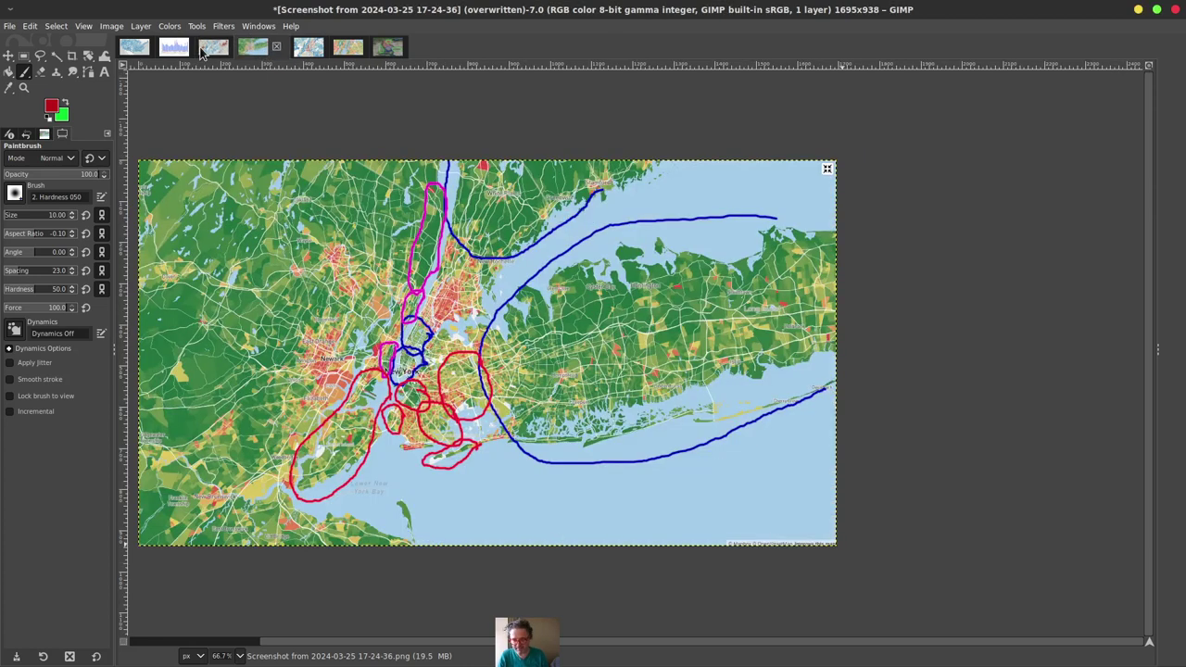
left_click(210, 53)
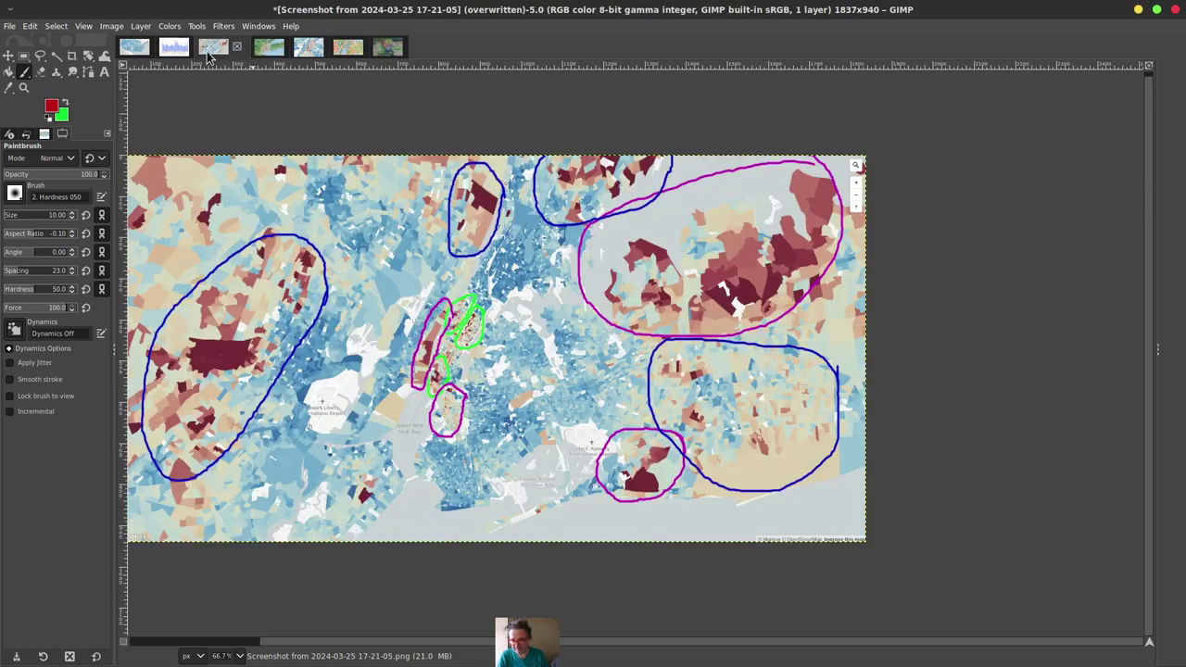
left_click(265, 56)
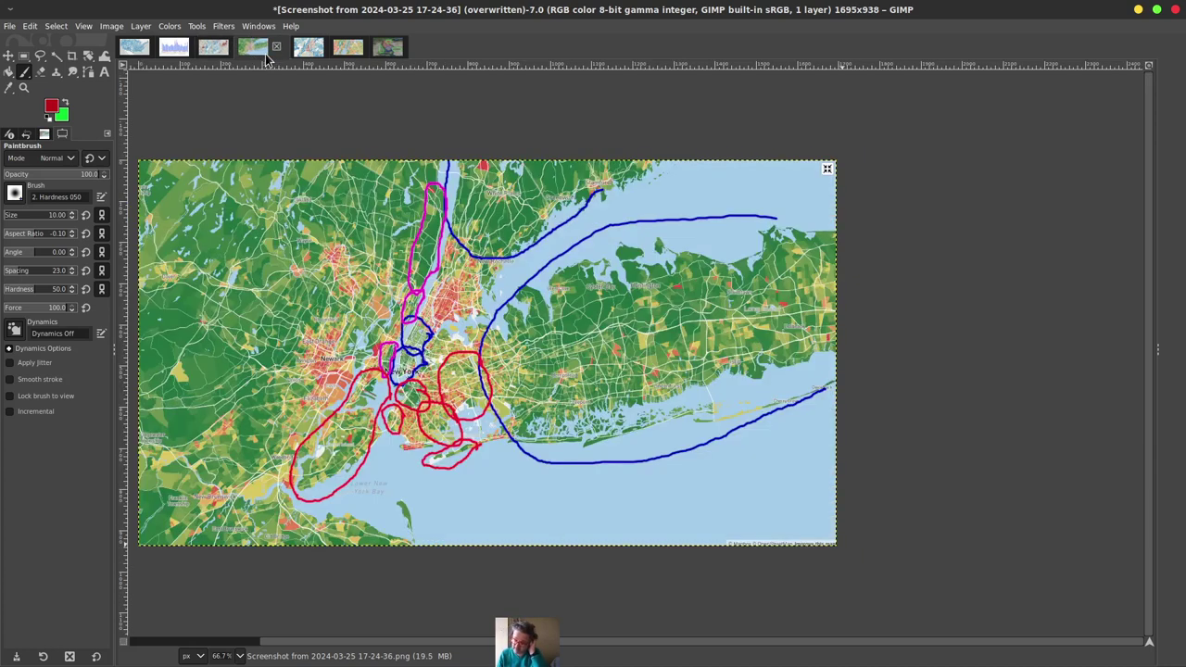
left_click(206, 56)
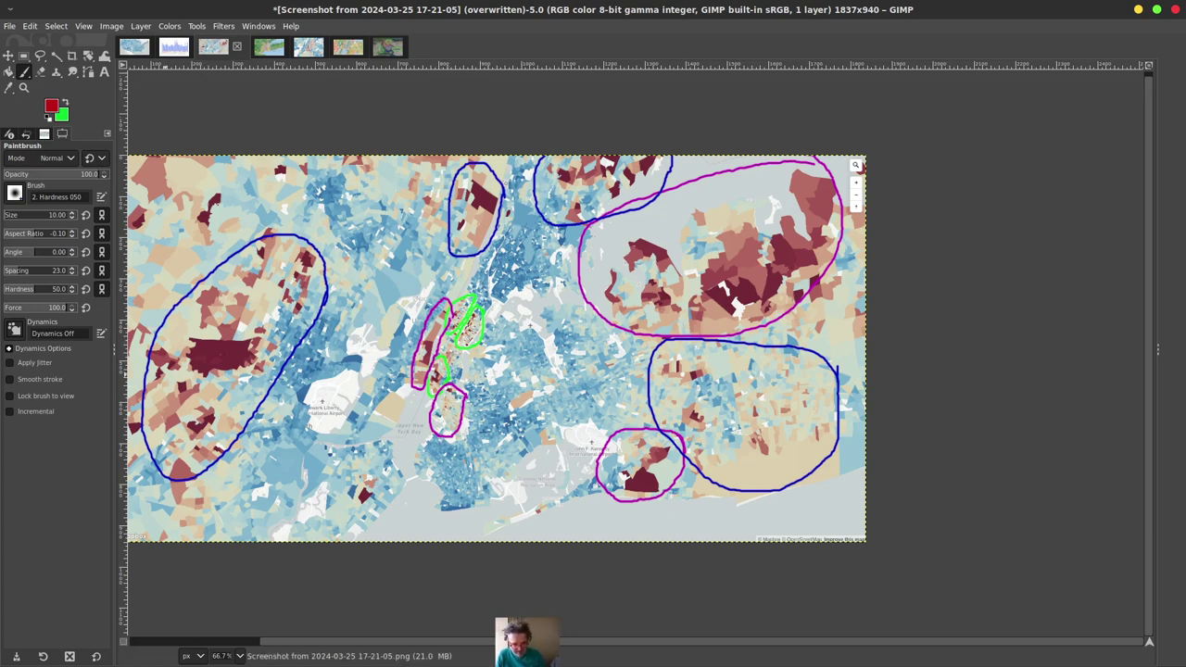
key("alt+Tab")
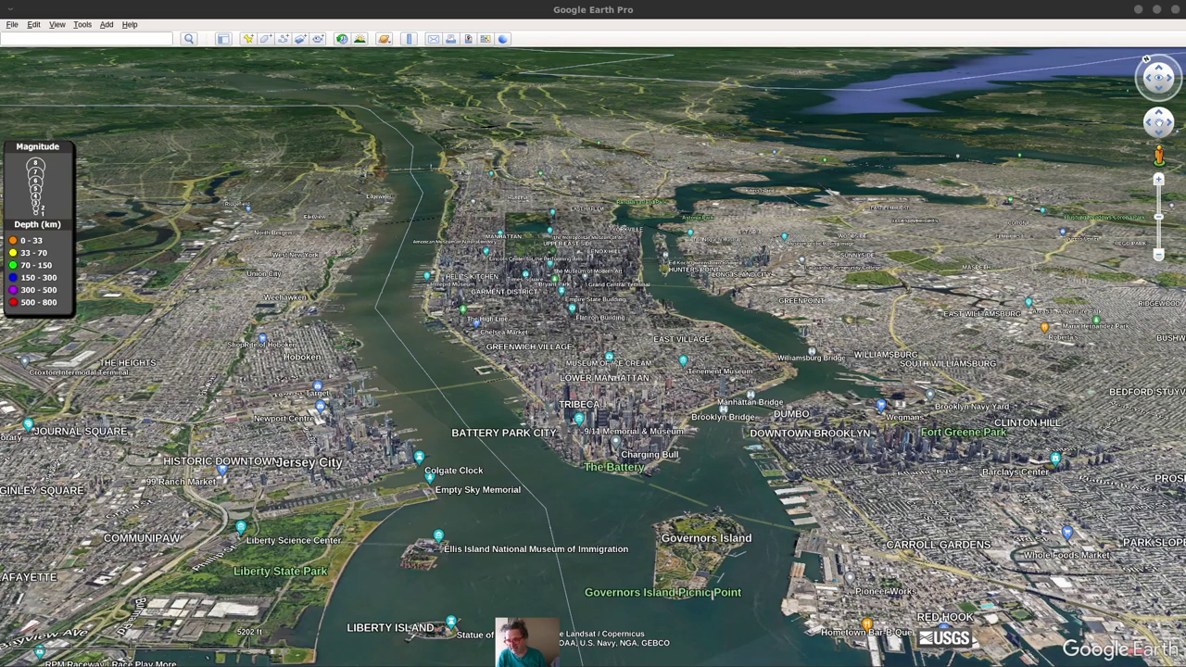
- Zoom out to the wider region, zoom back in recentred on New York City, then return to GIMP
scroll(1146, 59, "down", 5)
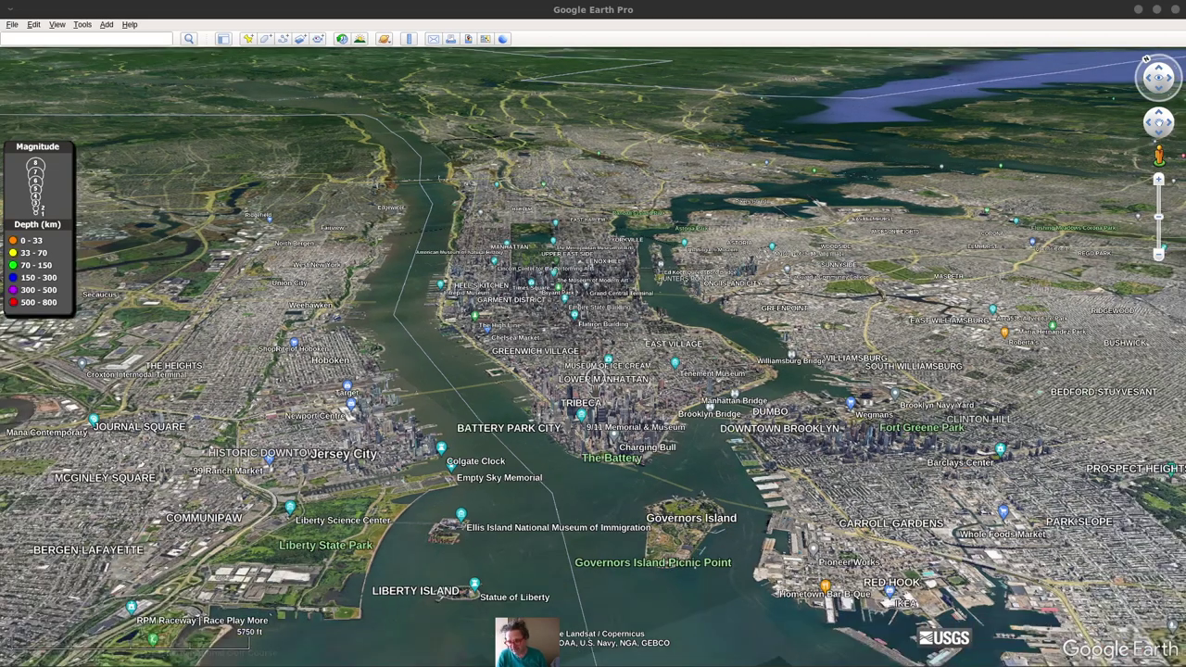
scroll(1146, 58, "down", 5)
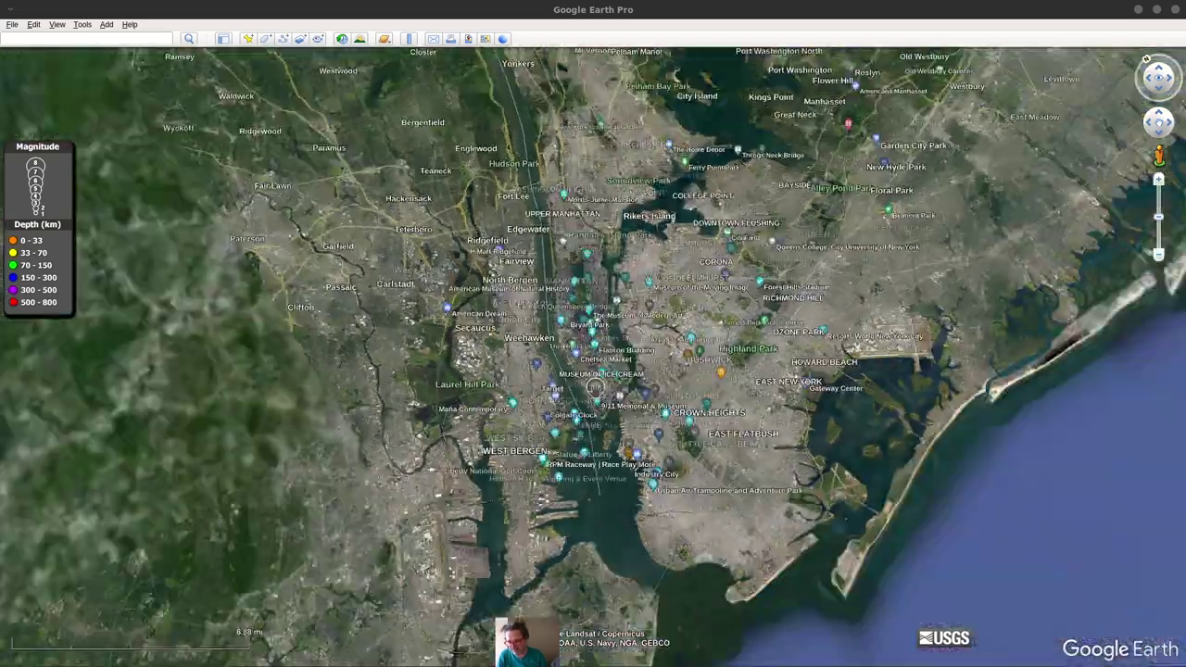
scroll(1146, 59, "down", 5)
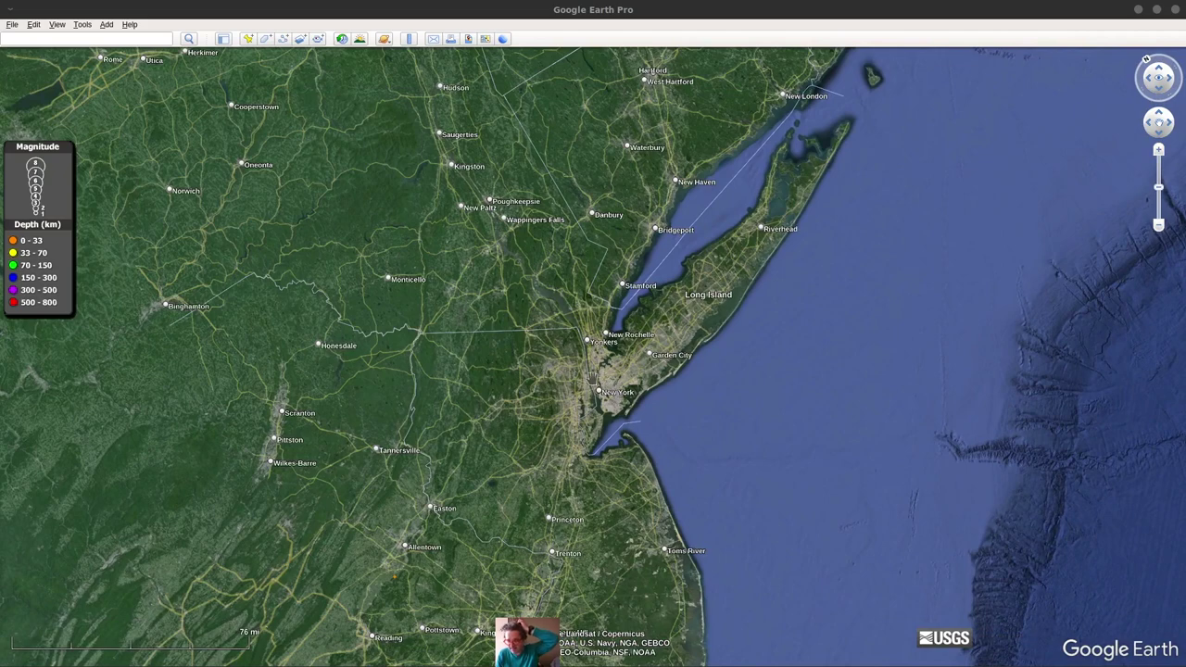
scroll(593, 378, "up", 5)
scroll(592, 379, "up", 3)
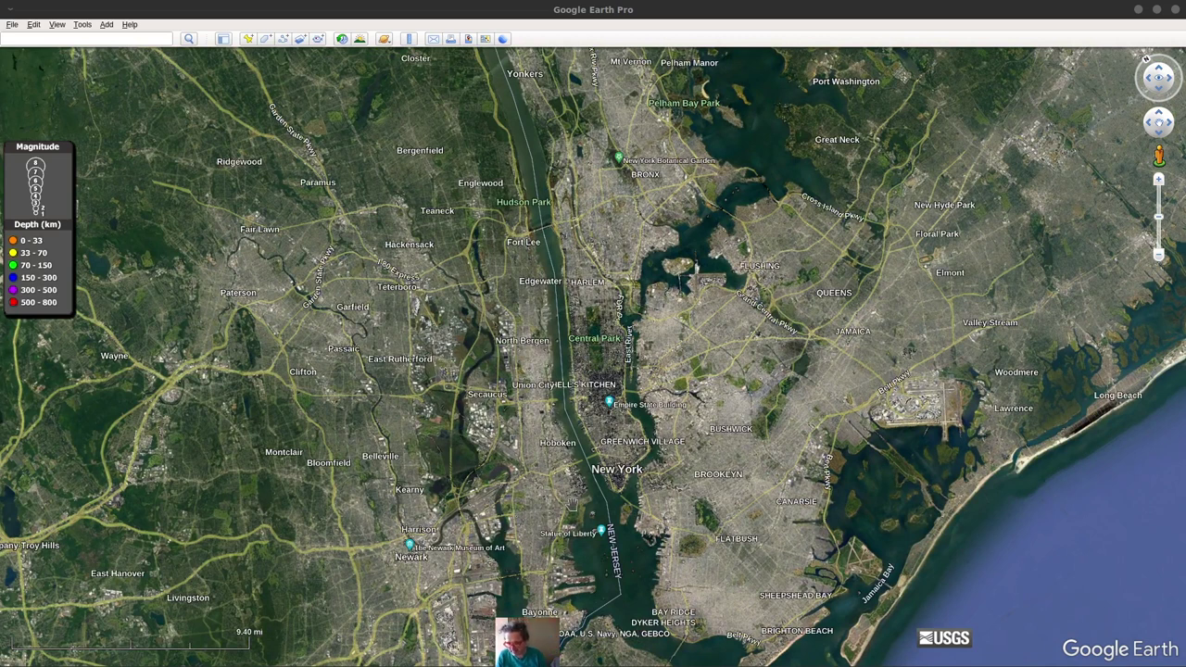
left_click_drag(606, 566, 566, 502)
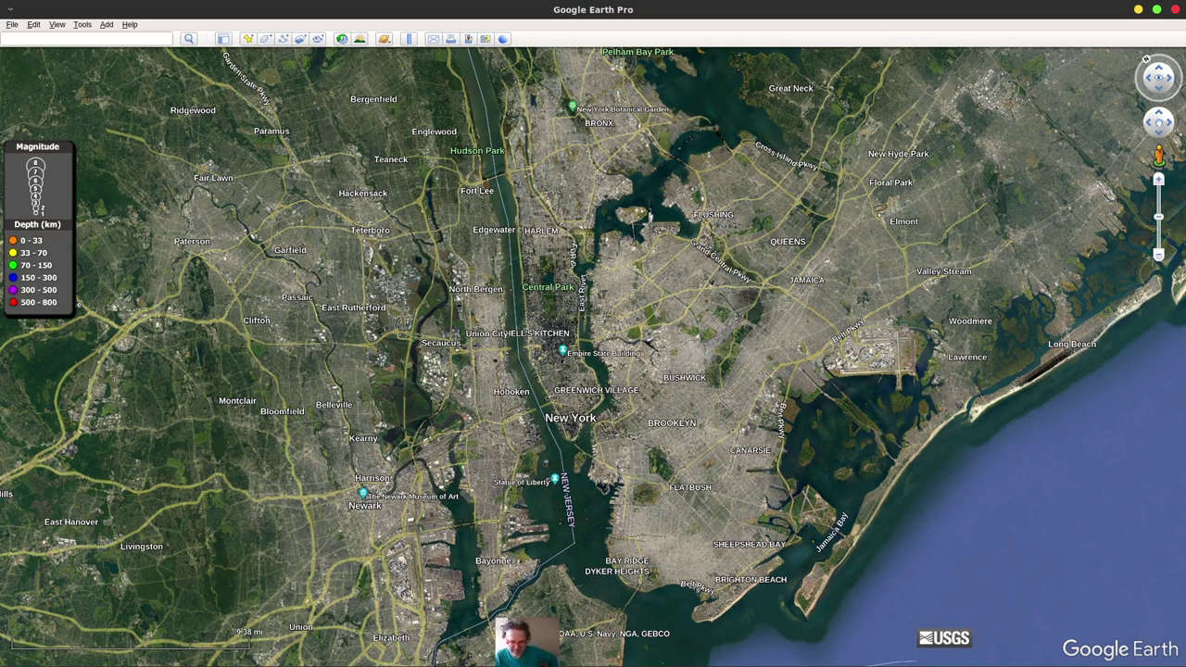
key("alt+Tab")
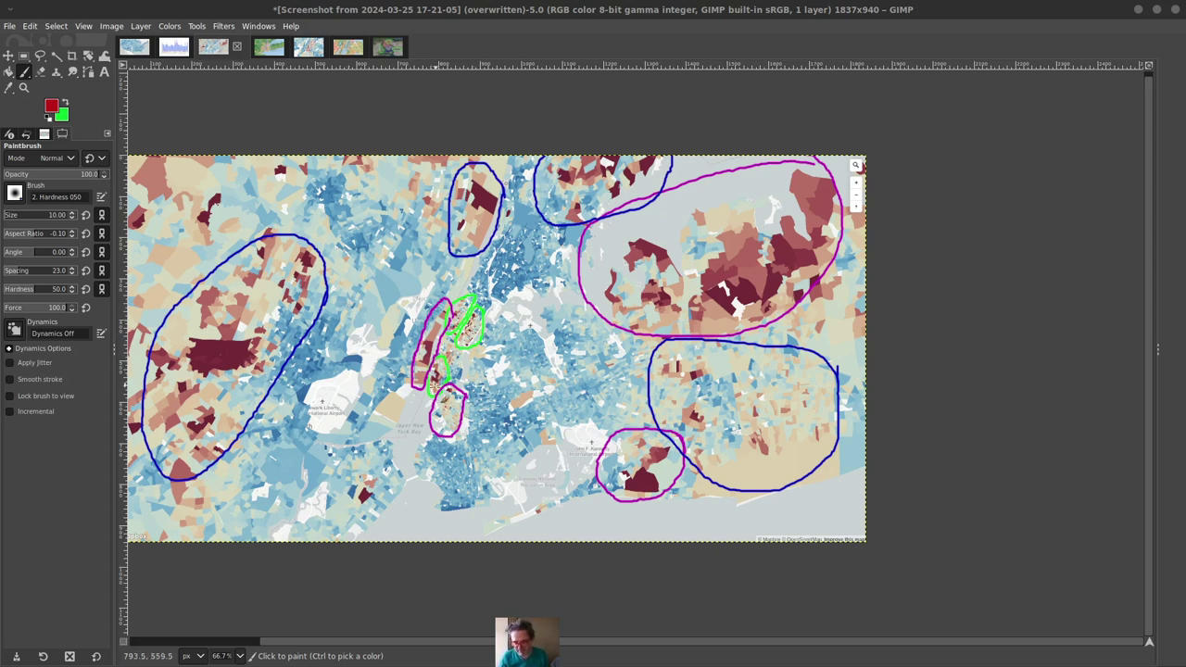
- Show the green Long Island map, then the 17-31-59 close-up Manhattan wealth map
left_click(269, 48)
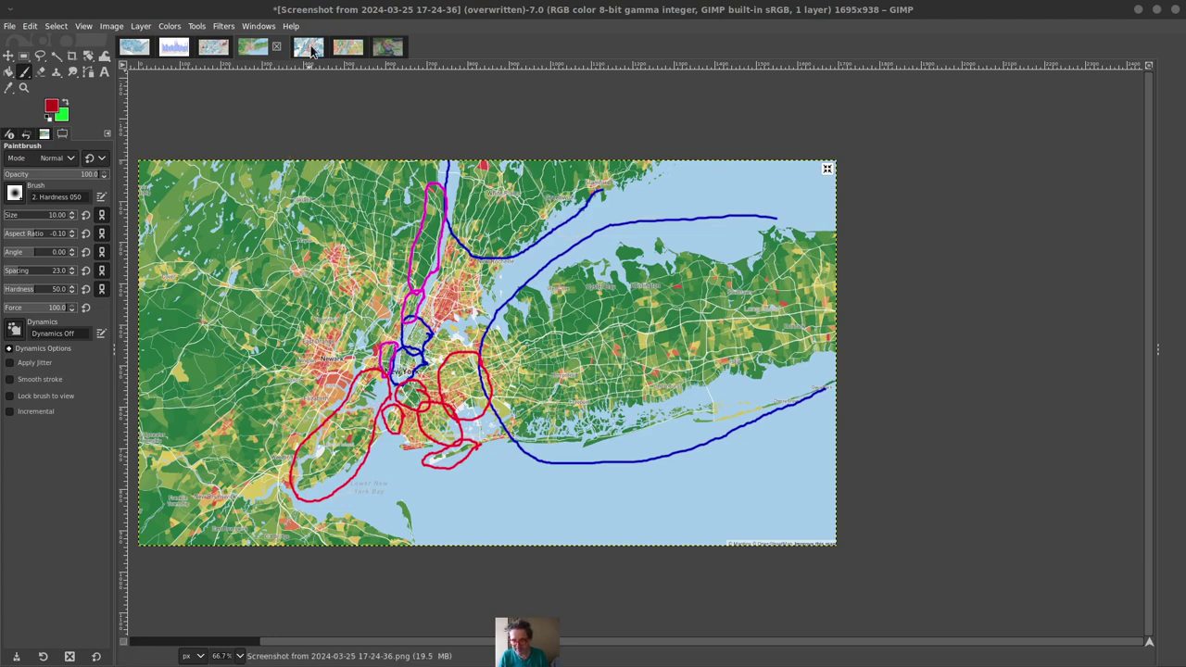
left_click(311, 52)
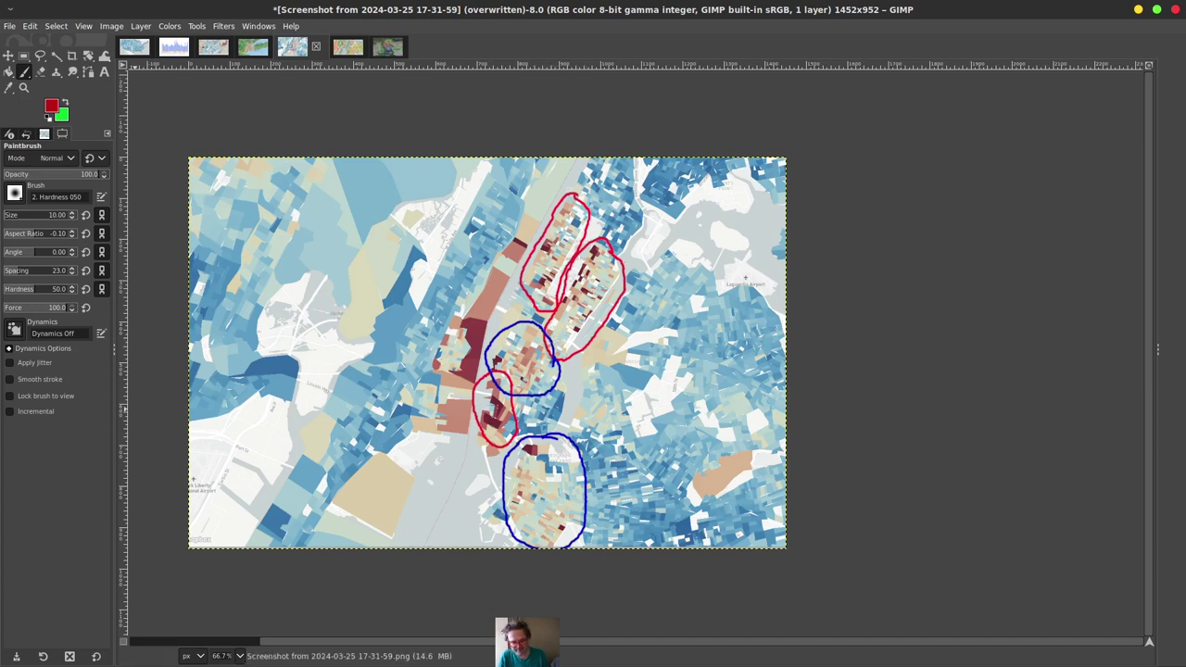
- Show the 17-32-35 red-yellow-green NYC map with red and blue loops
left_click(348, 46)
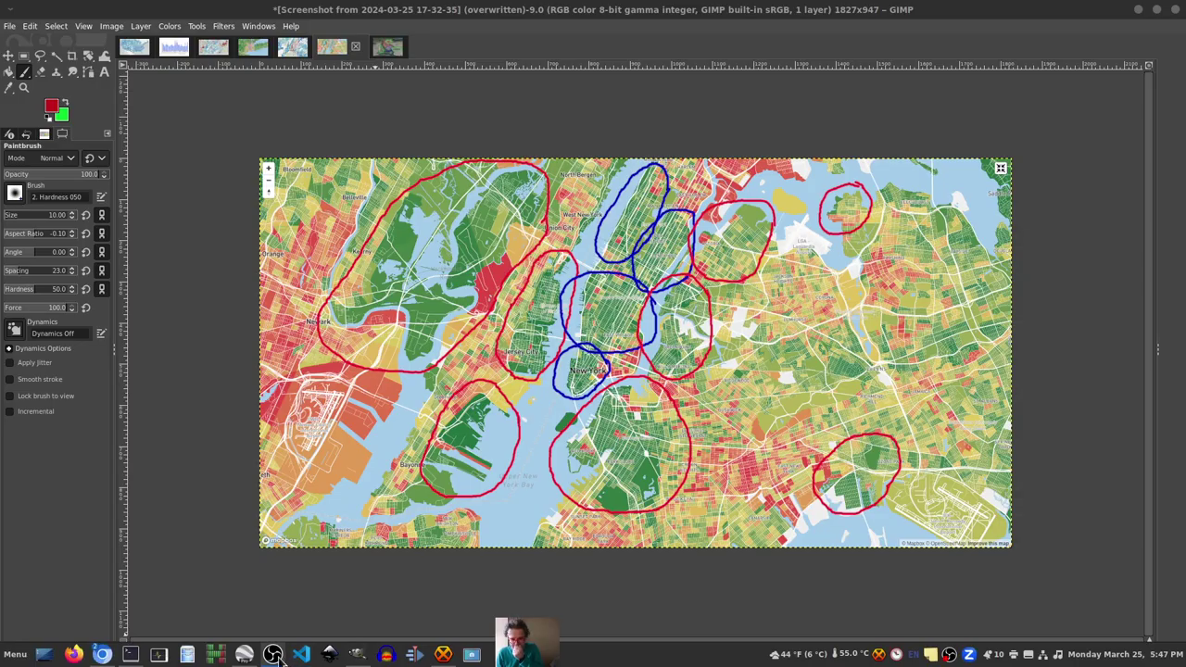
- Zoom Google Earth in on Lower Manhattan, then open GIMP's 17-40-09 aerial harbor screenshot
left_click(242, 658)
scroll(556, 495, "up", 3)
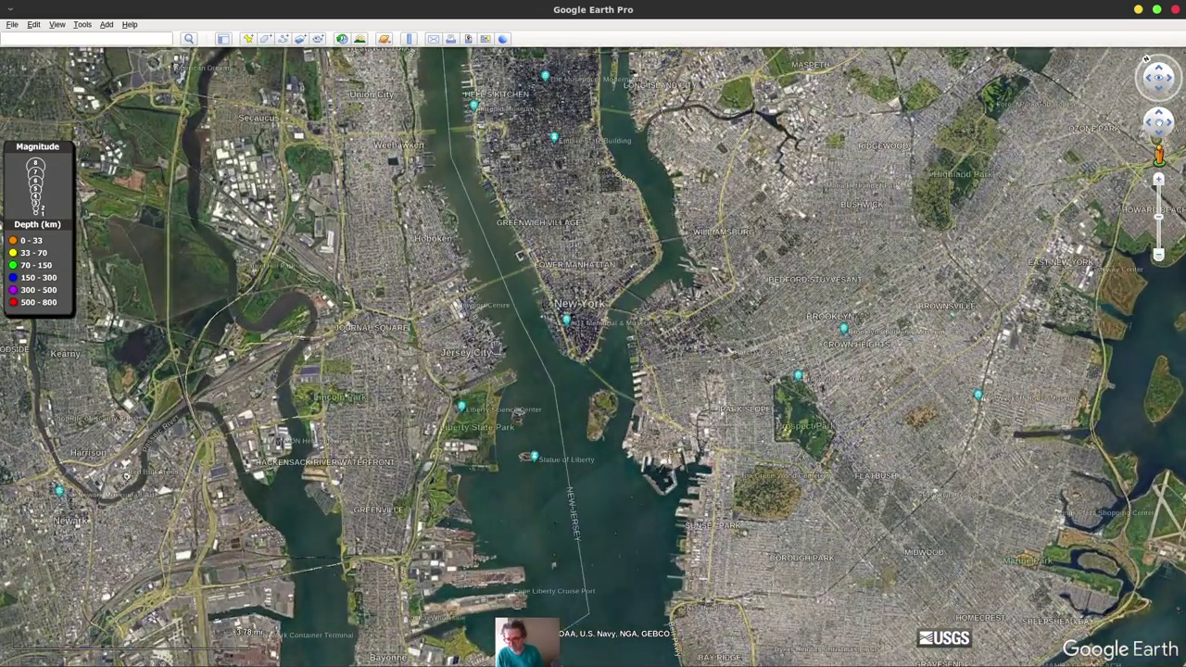
scroll(543, 340, "up", 2)
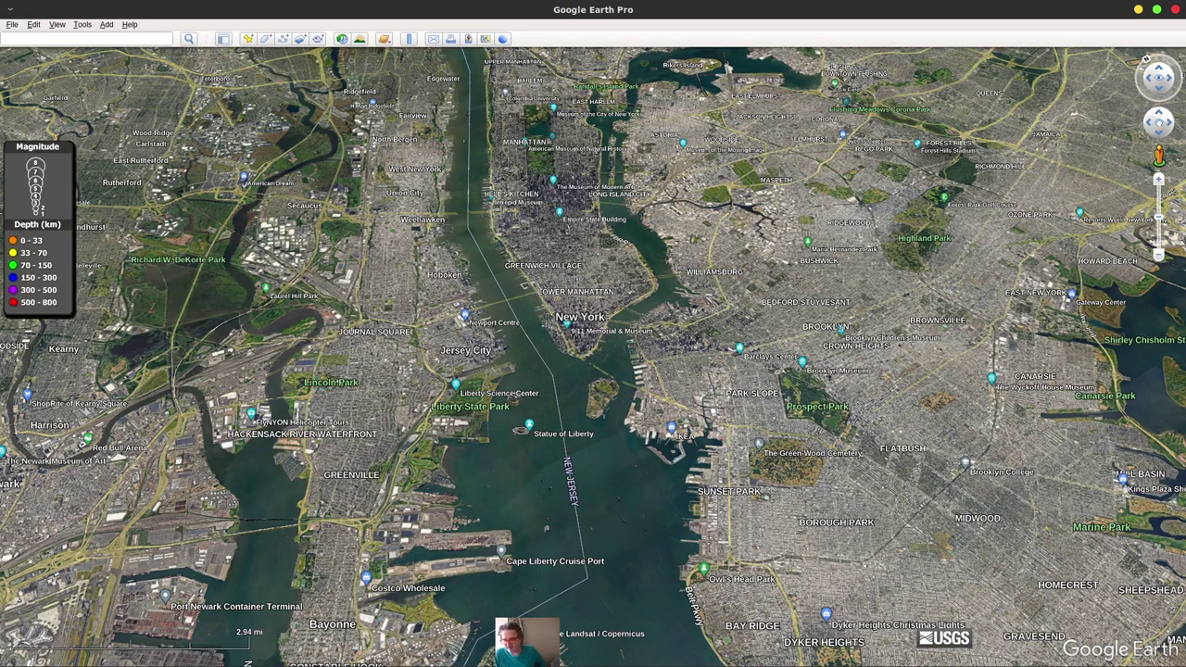
key("alt+Tab")
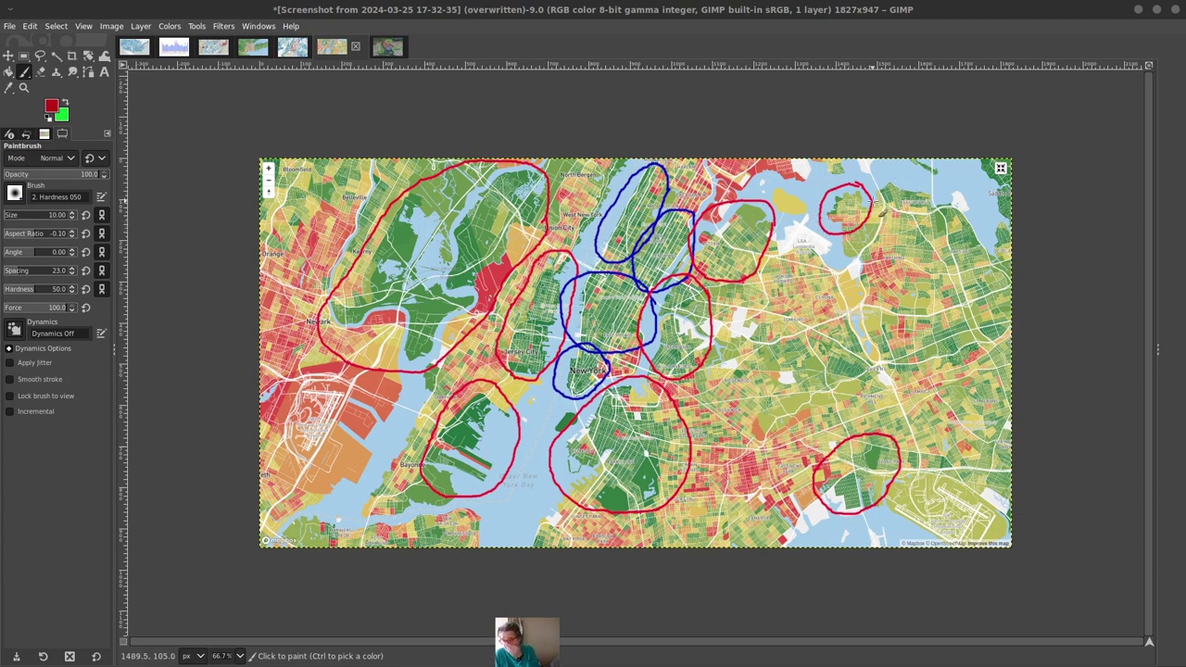
left_click(391, 51)
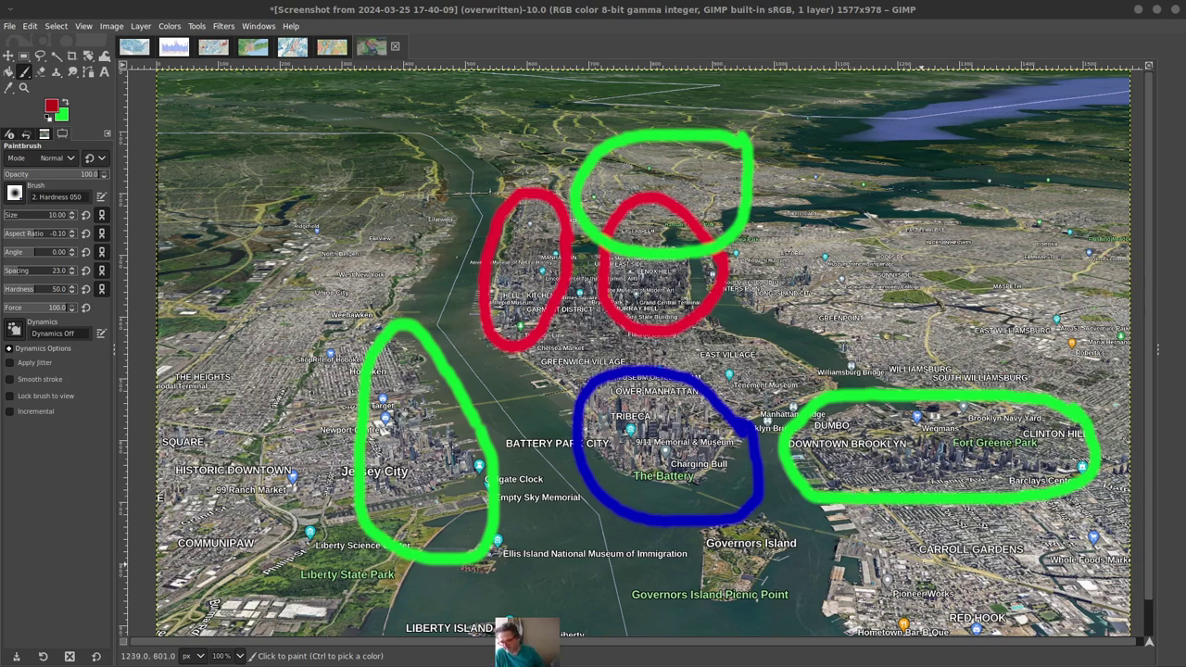
- Tilt Google Earth toward the harbour horizon and zoom out, then show GIMP's blue-and-red NYC map
key("alt+Tab")
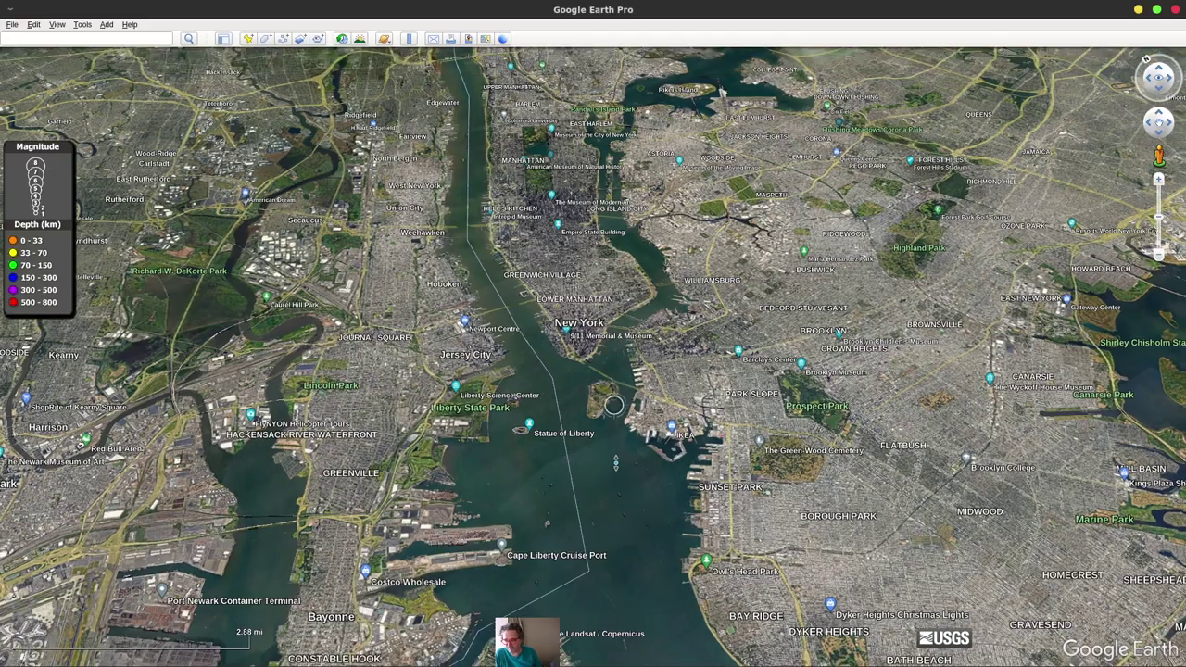
mouse_move(616, 461)
left_mouse_down()
mouse_move(612, 528)
mouse_move(607, 468)
left_mouse_up()
scroll(607, 468, "down", 5)
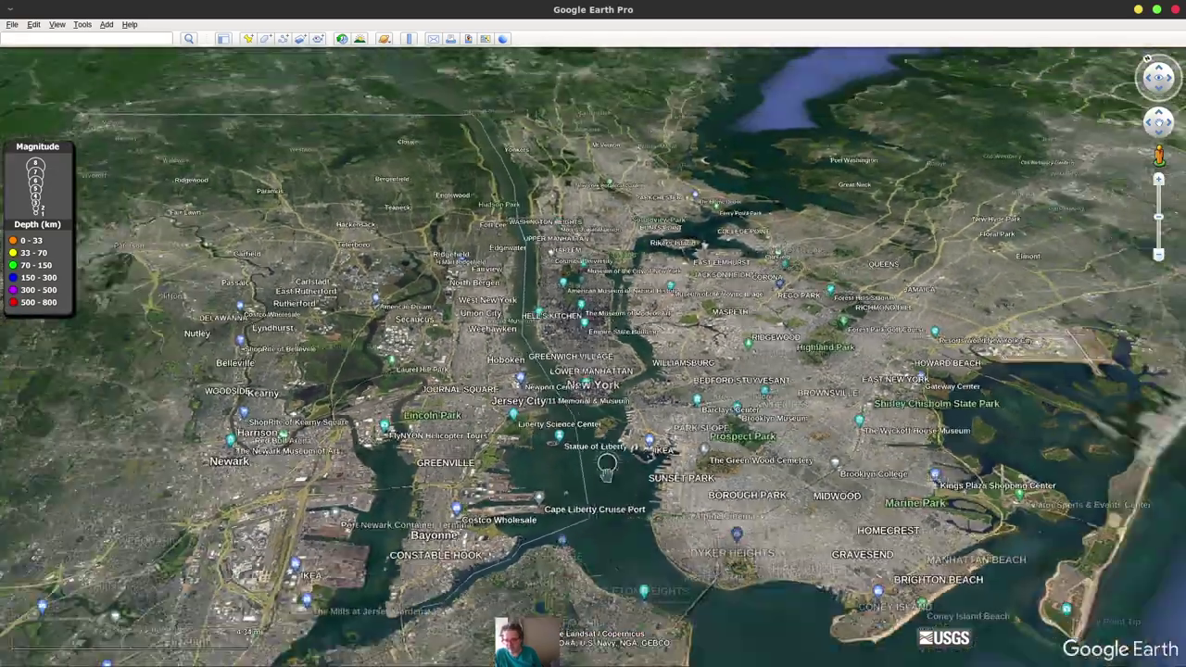
scroll(576, 466, "down", 2)
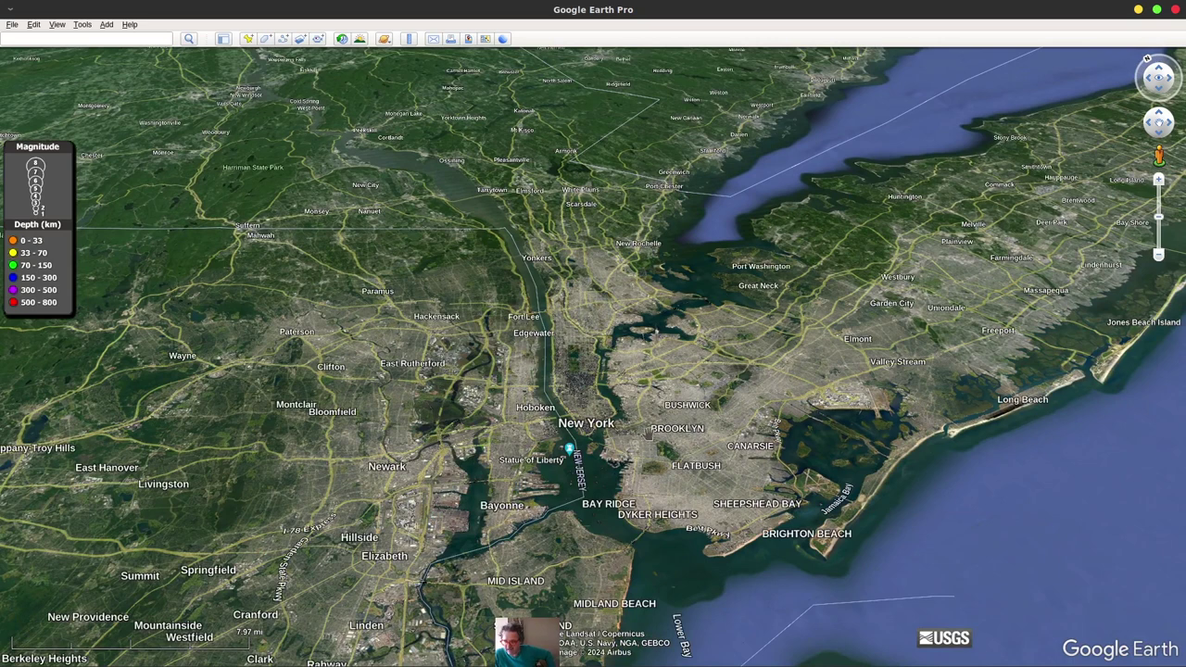
scroll(607, 495, "down", 3)
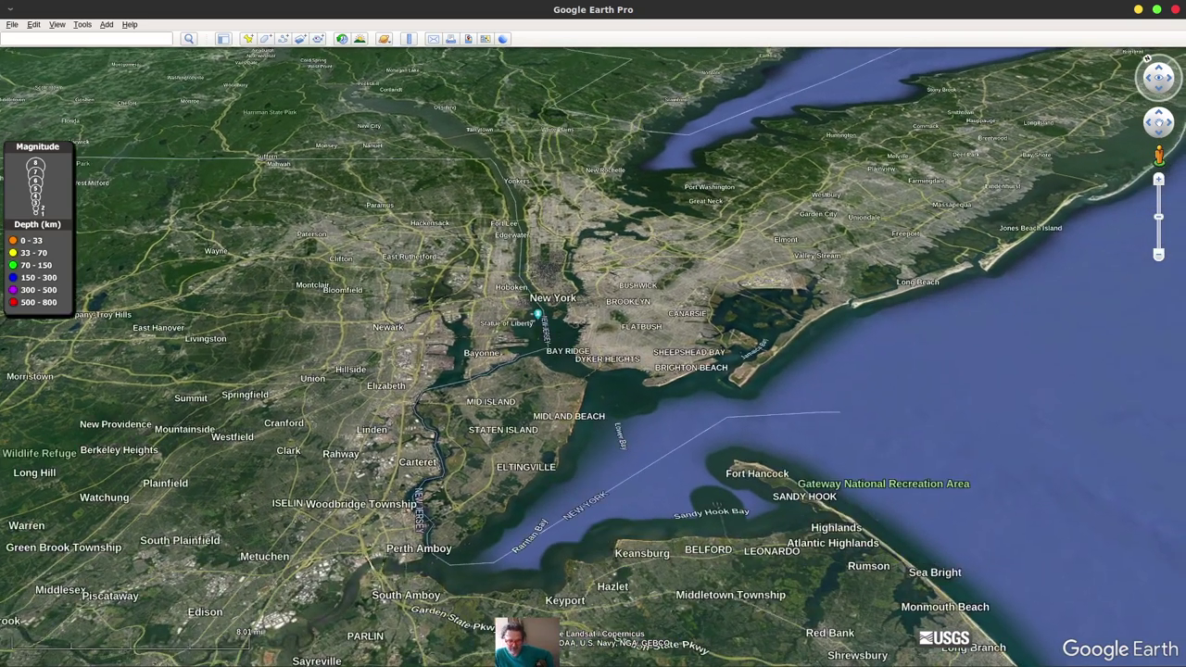
key("alt+Tab")
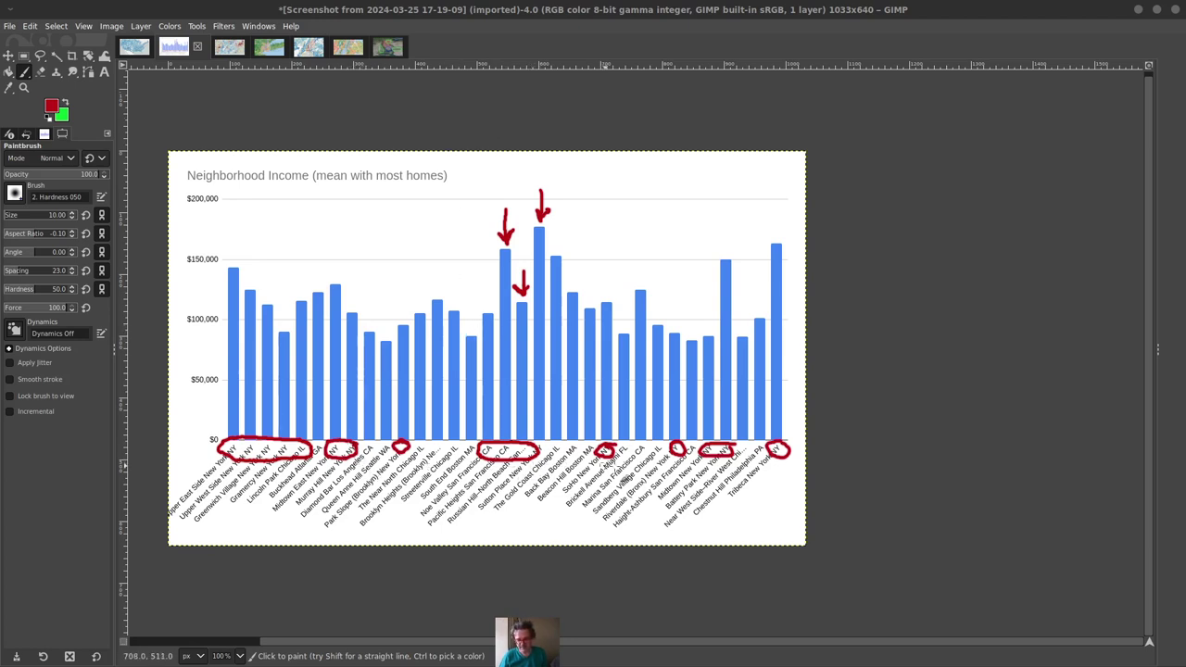
left_click(232, 54)
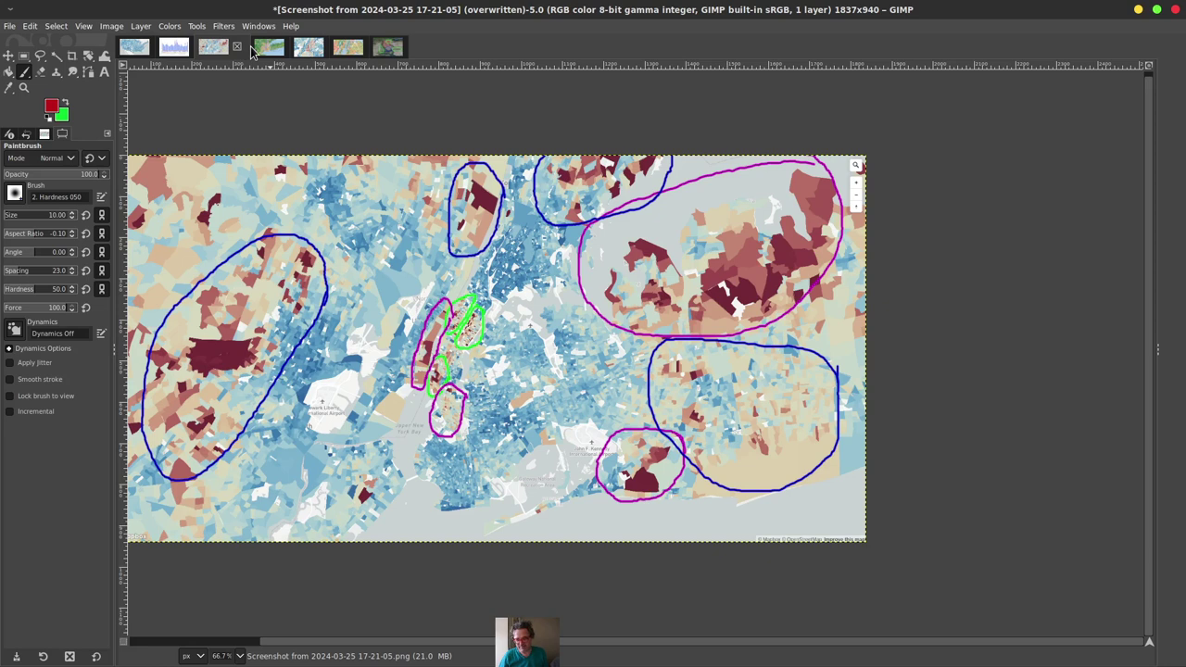
- Step through the Long Island, close-up Manhattan and green-and-red NYC maps to the 17-40-09 aerial view
left_click(267, 51)
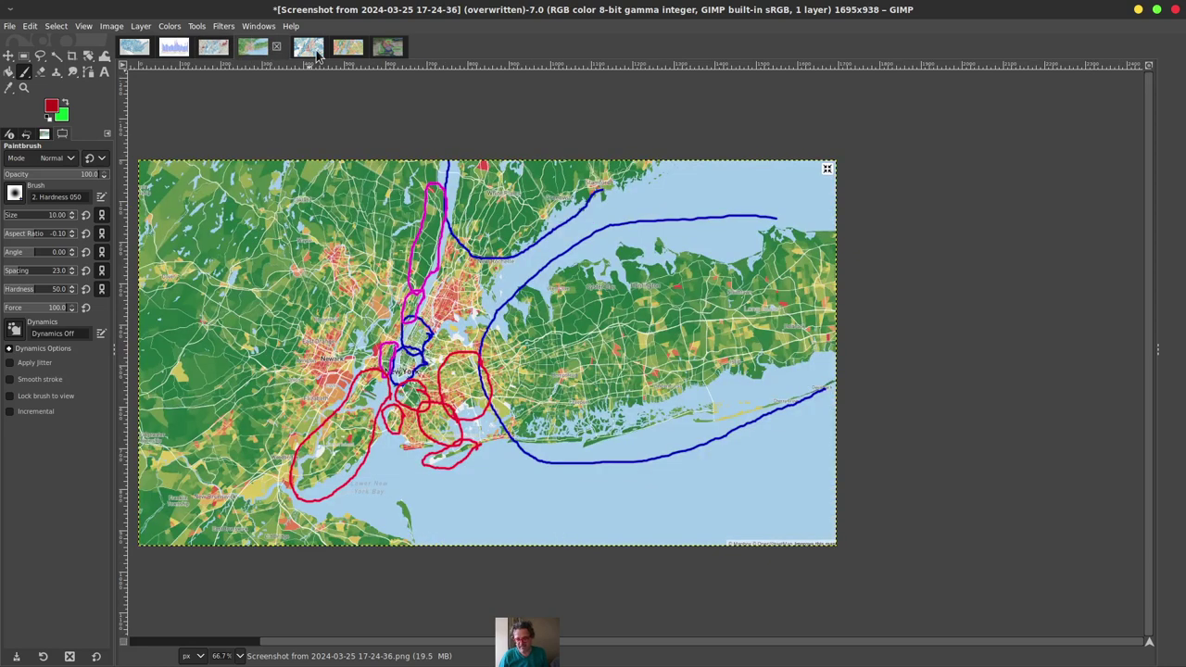
left_click(316, 54)
left_click(356, 54)
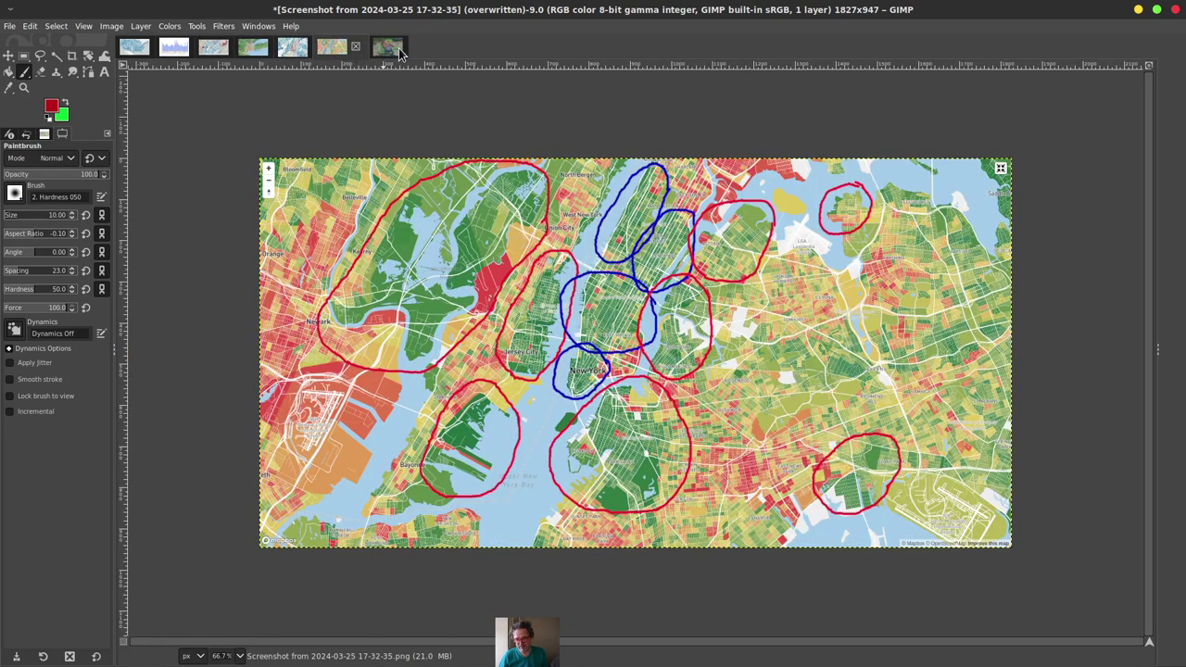
left_click(399, 54)
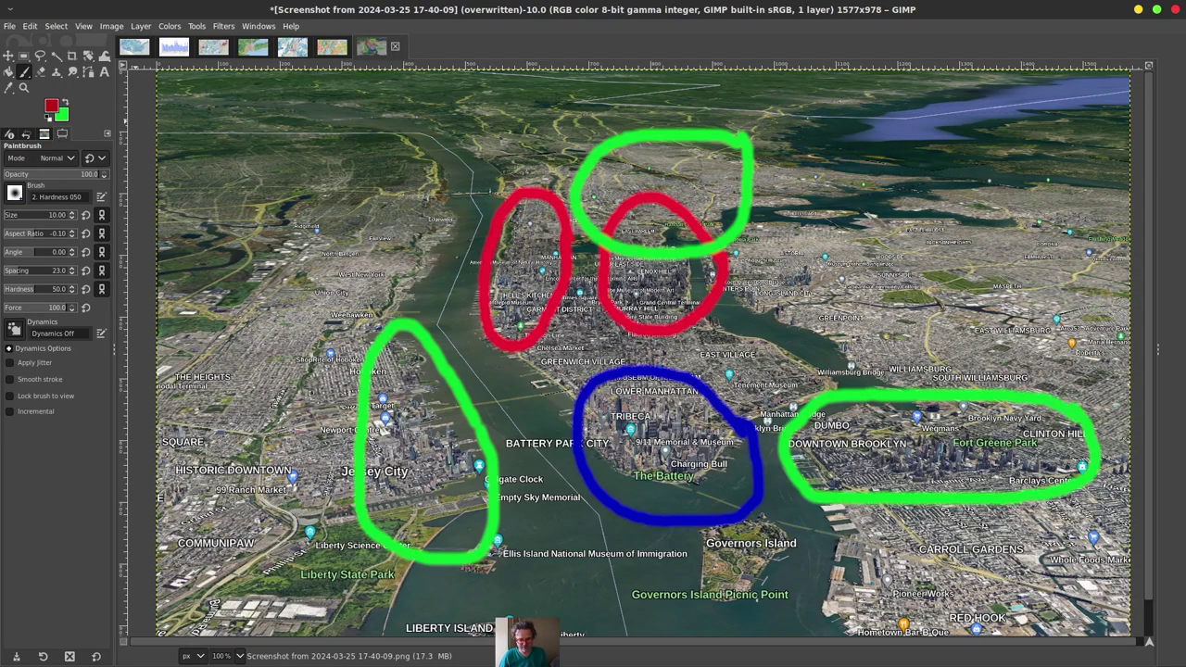